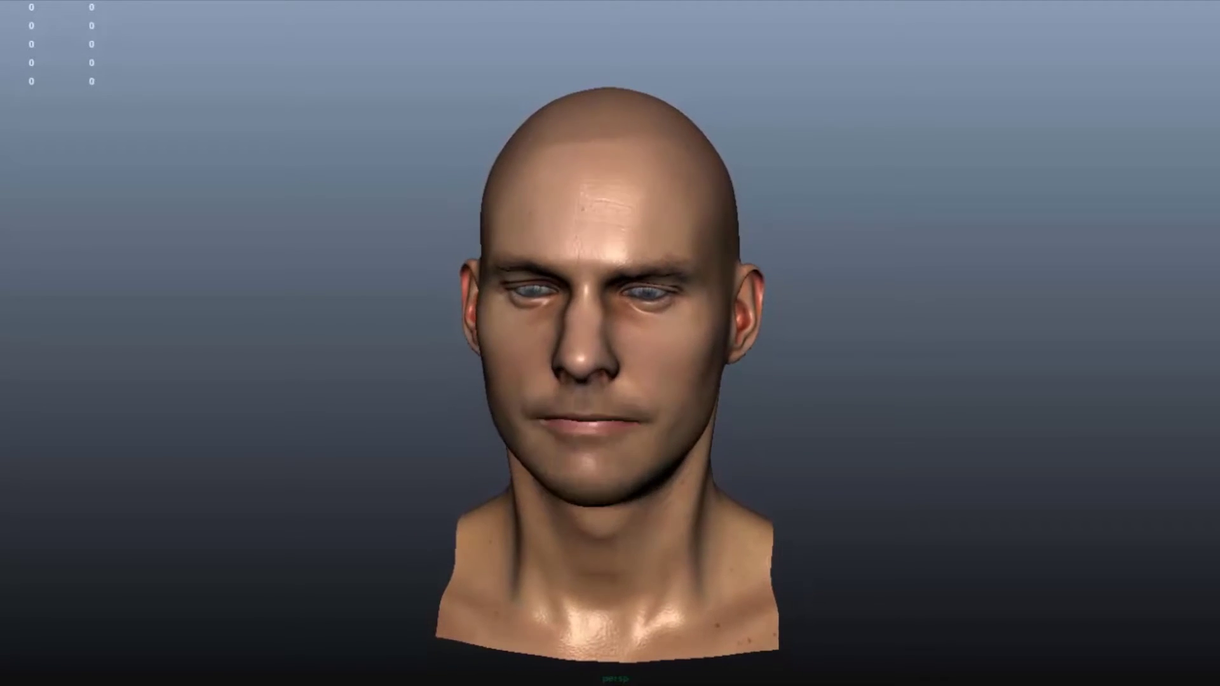
Check the head from several angles, then dock the dx11Shader3 Attribute Editor beside the viewport.
left_click(667, 217)
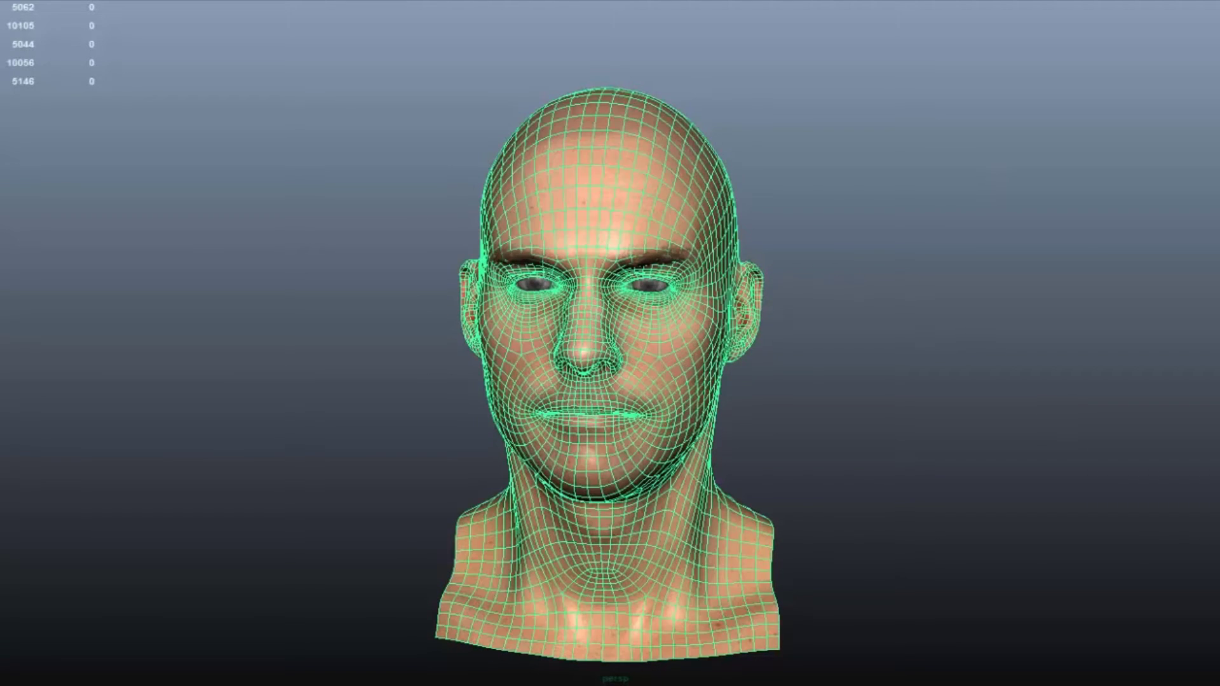
left_click(1034, 278)
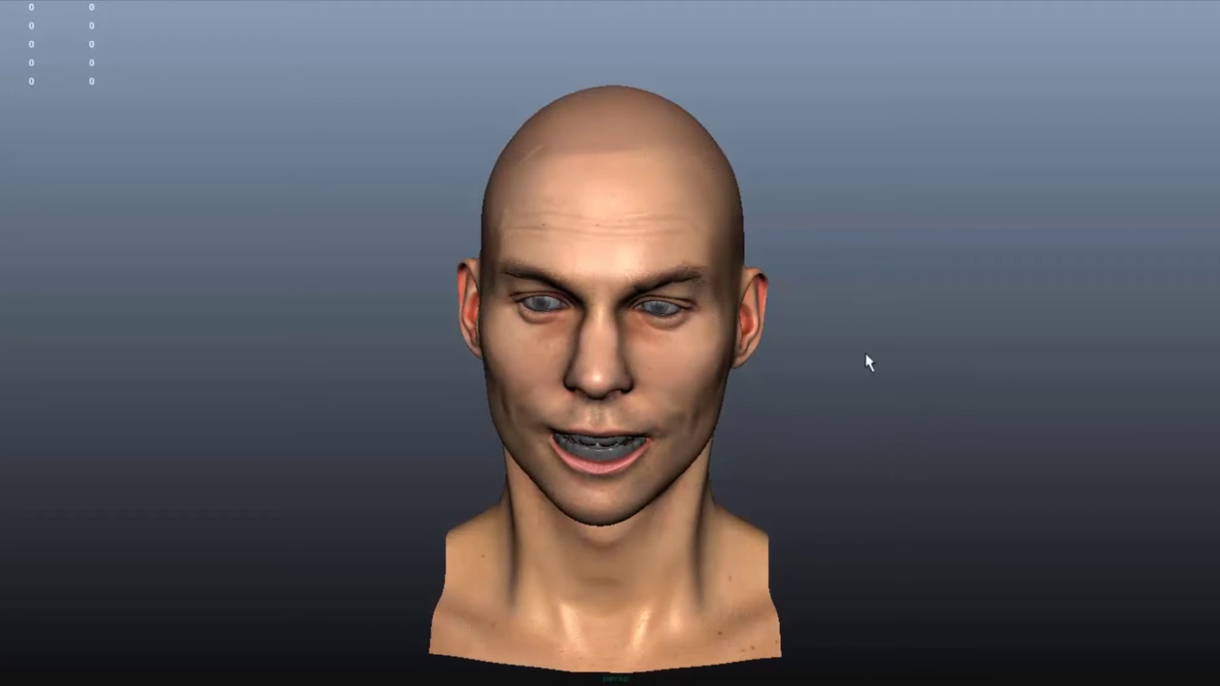
left_click_drag(866, 357, 806, 351, "alt")
left_click_drag(798, 431, 851, 422, "alt")
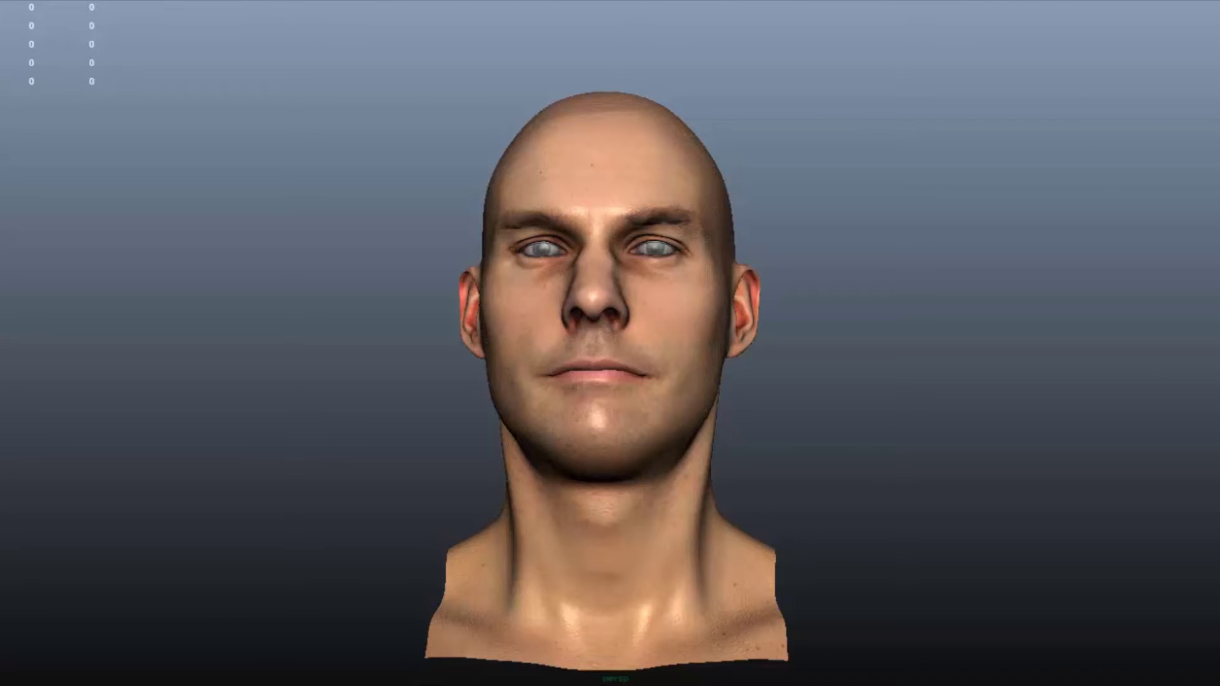
left_click_drag(1219, 95, 908, 0)
scroll(995, 447, "up", 10)
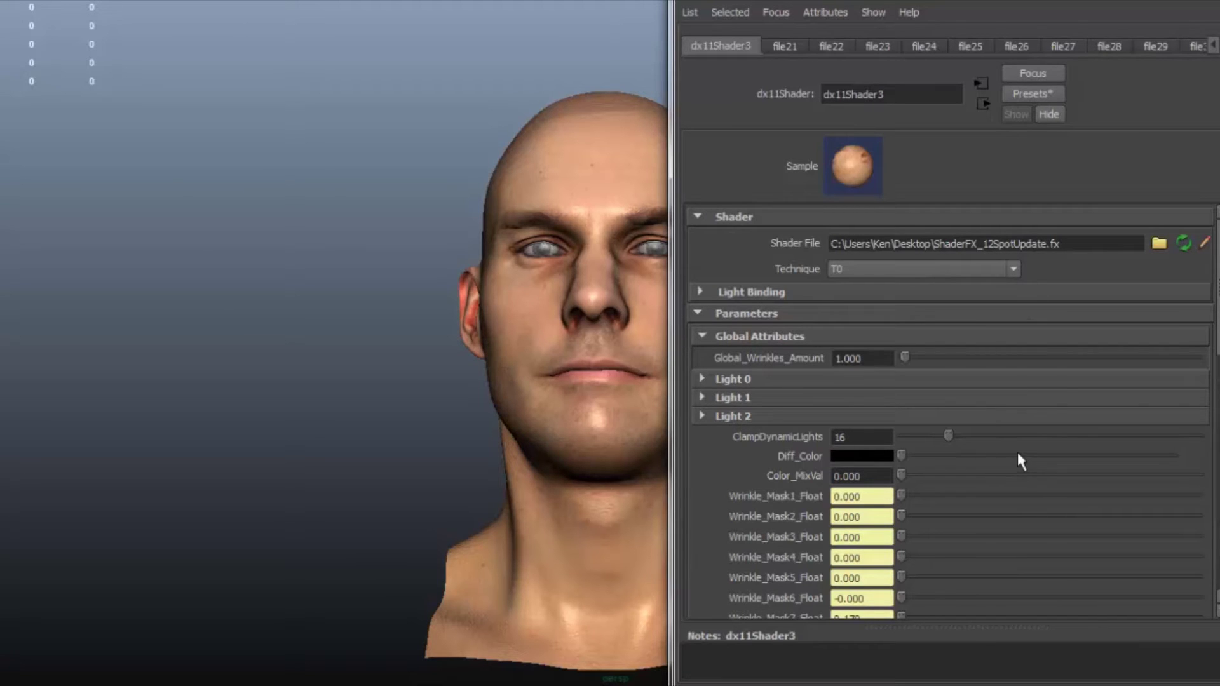
Check the file22 and file23 texture connections, then pick the Wrinkle_MaskMap1 file24 connection.
scroll(1007, 451, "down", 5)
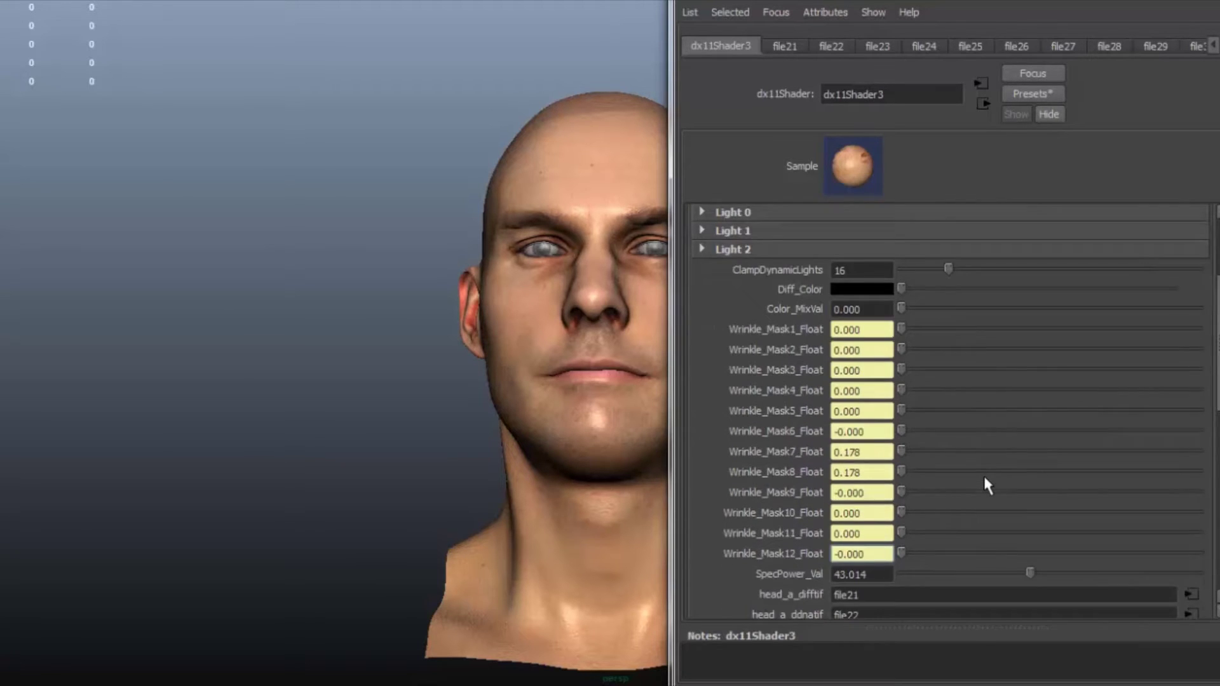
scroll(985, 477, "down", 3)
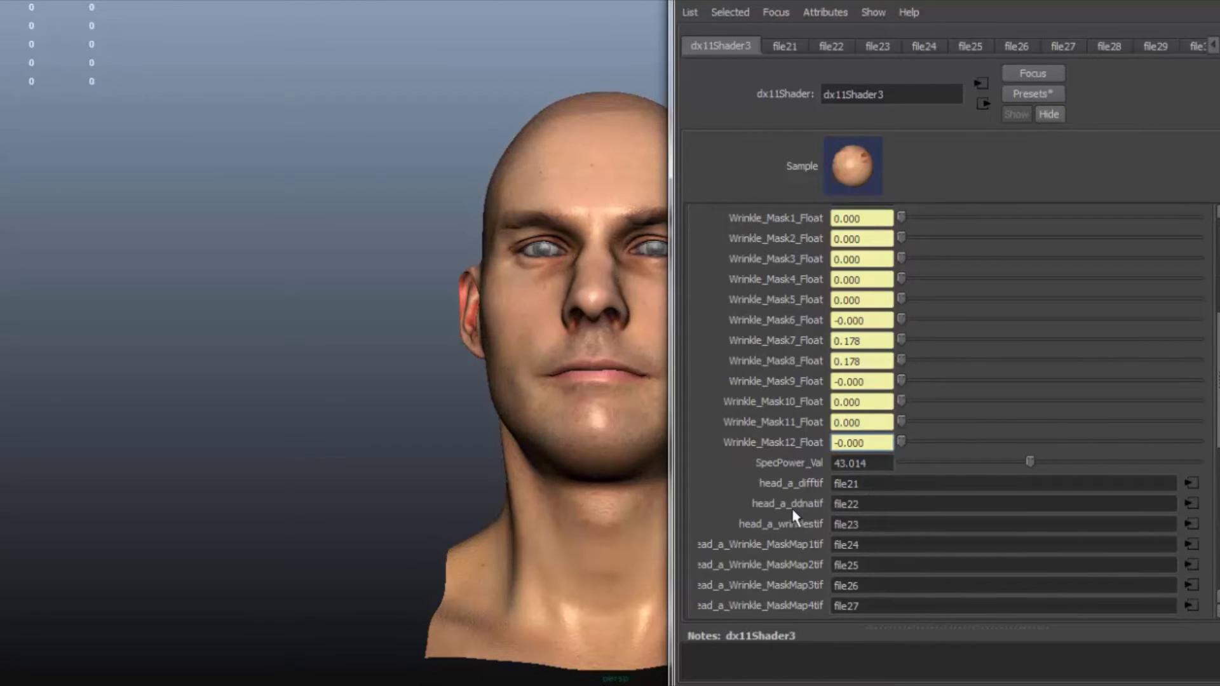
scroll(792, 507, "down", 2)
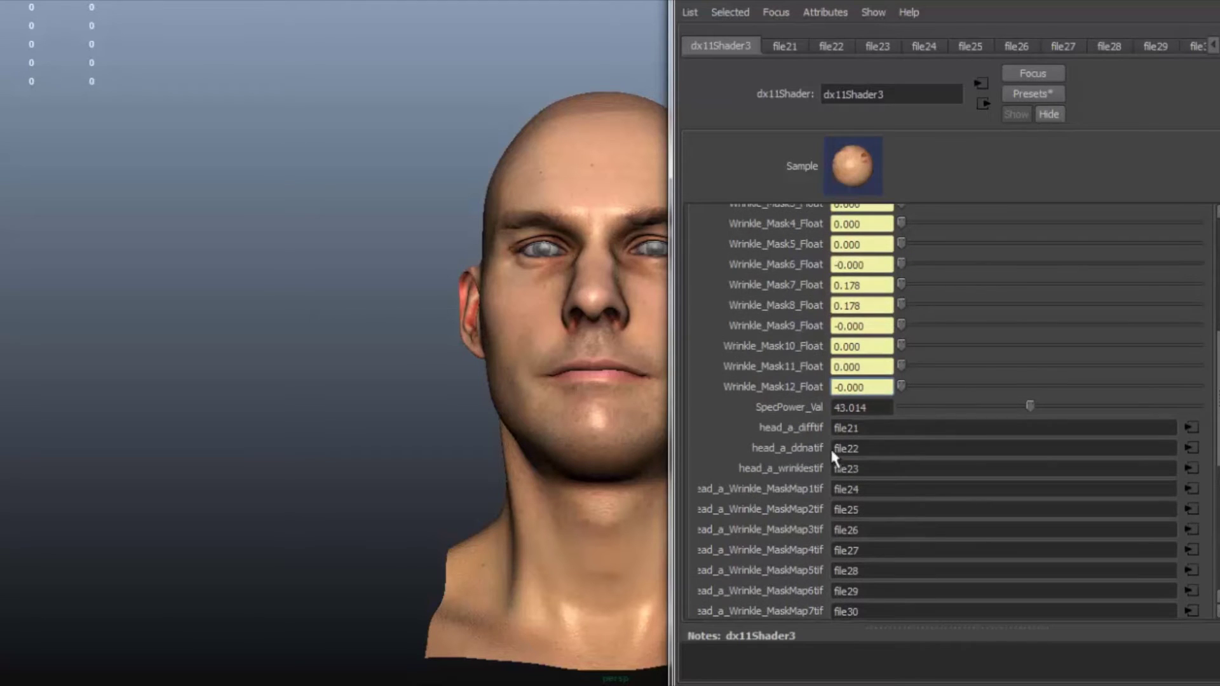
left_click(869, 451)
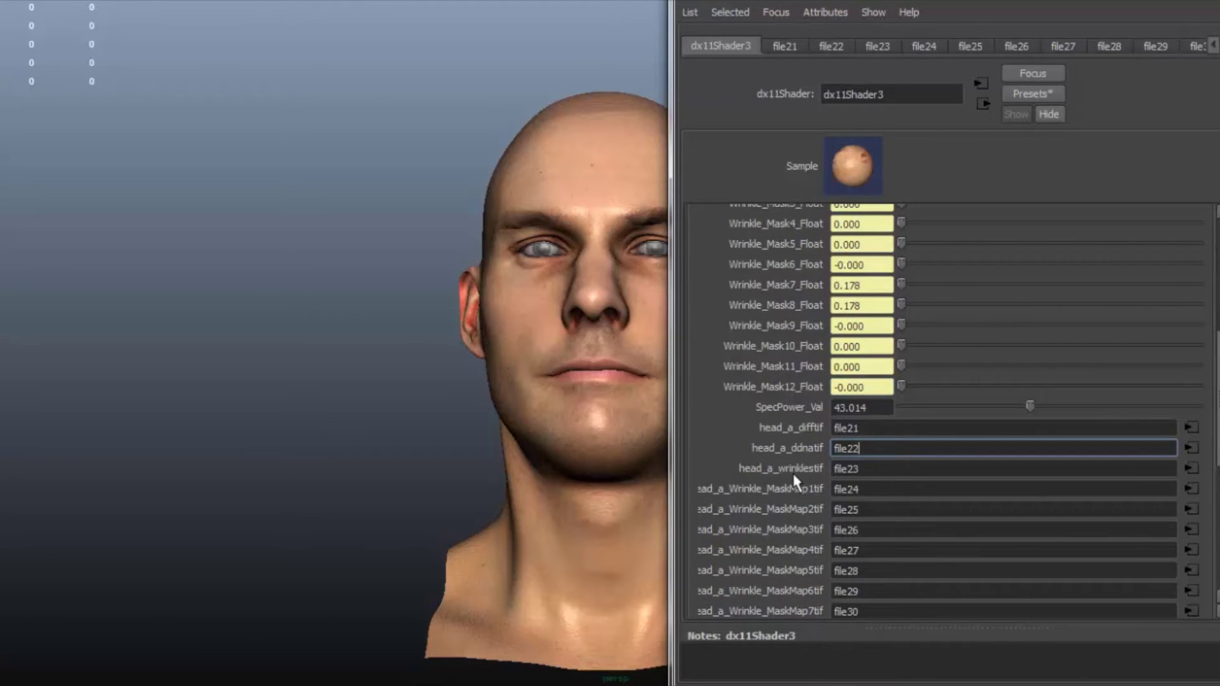
left_click(874, 472)
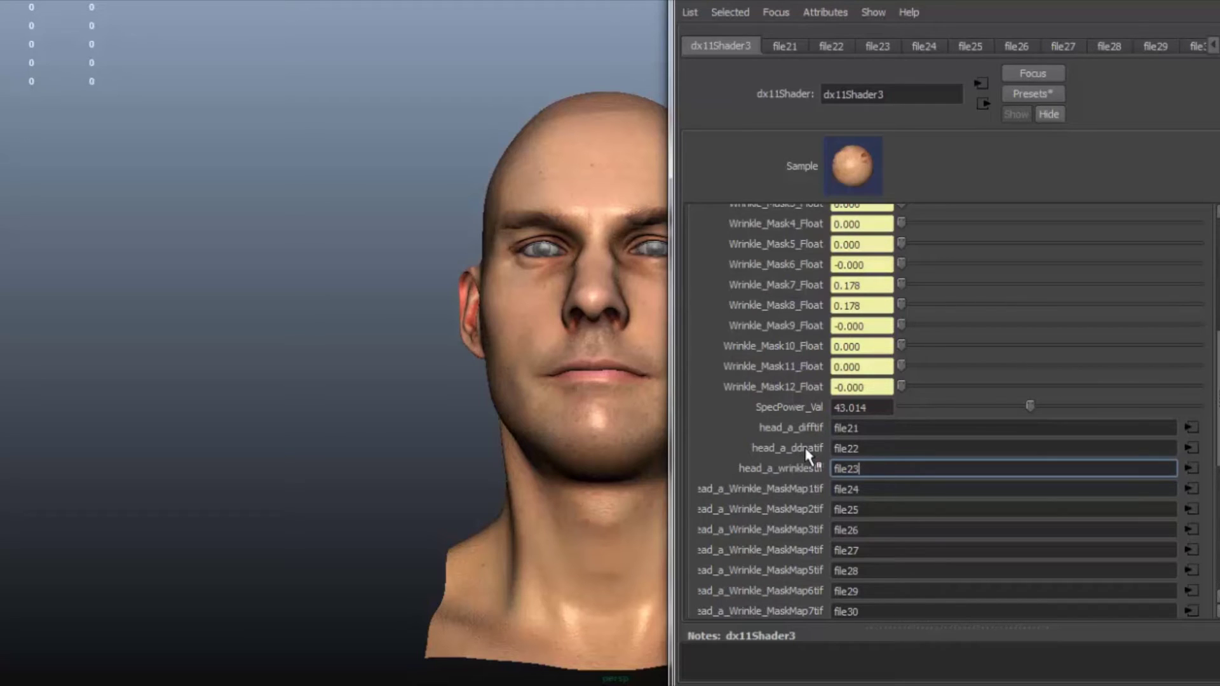
key("shift+Tab")
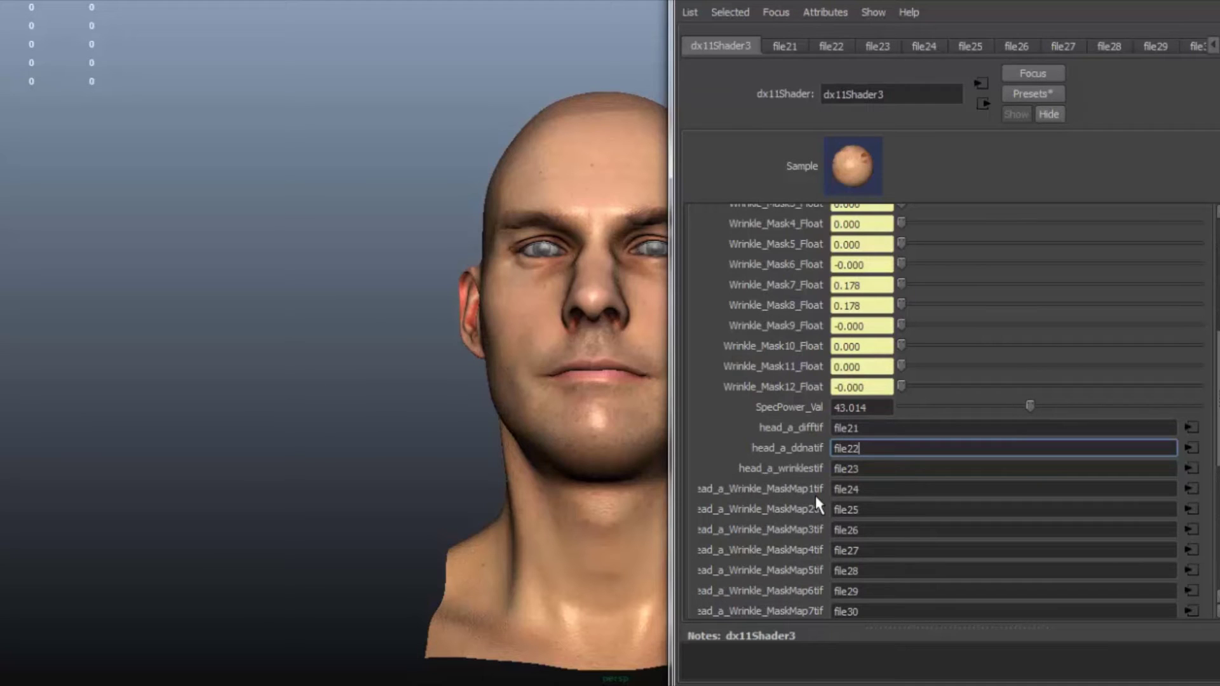
left_click(882, 491)
Open the file24 texture node and view its WrinkleMap_Mask1.jpg image.
scroll(889, 537, "down", 3)
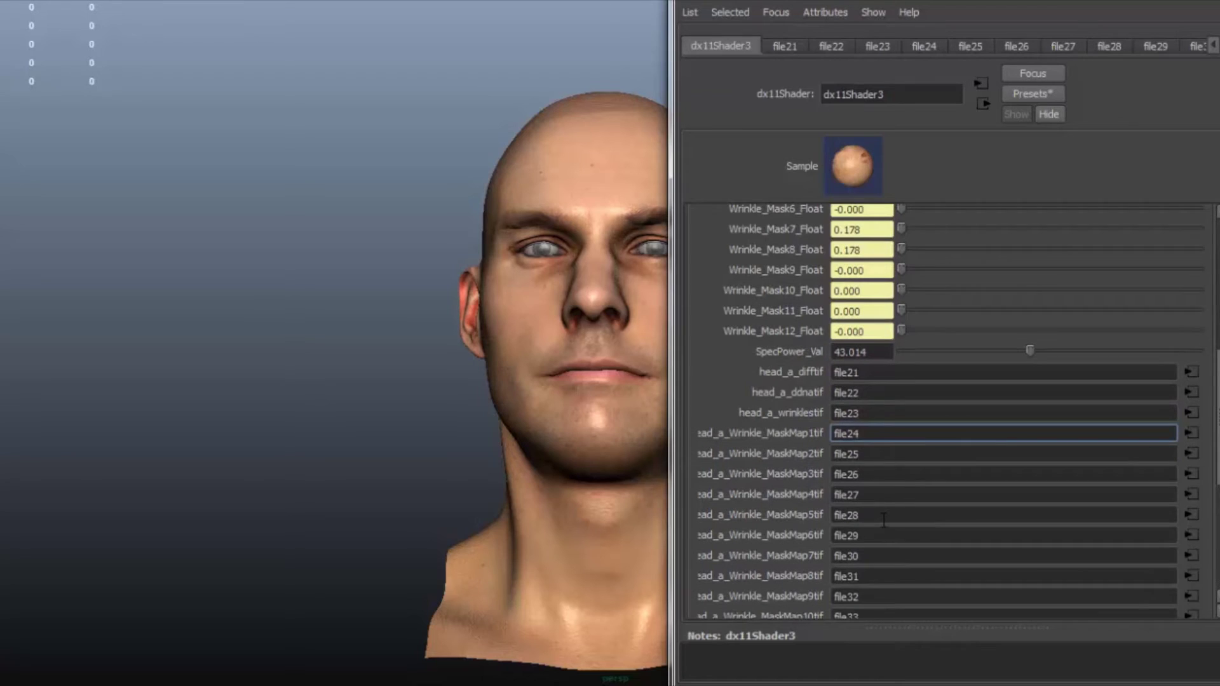
scroll(887, 532, "down", 3)
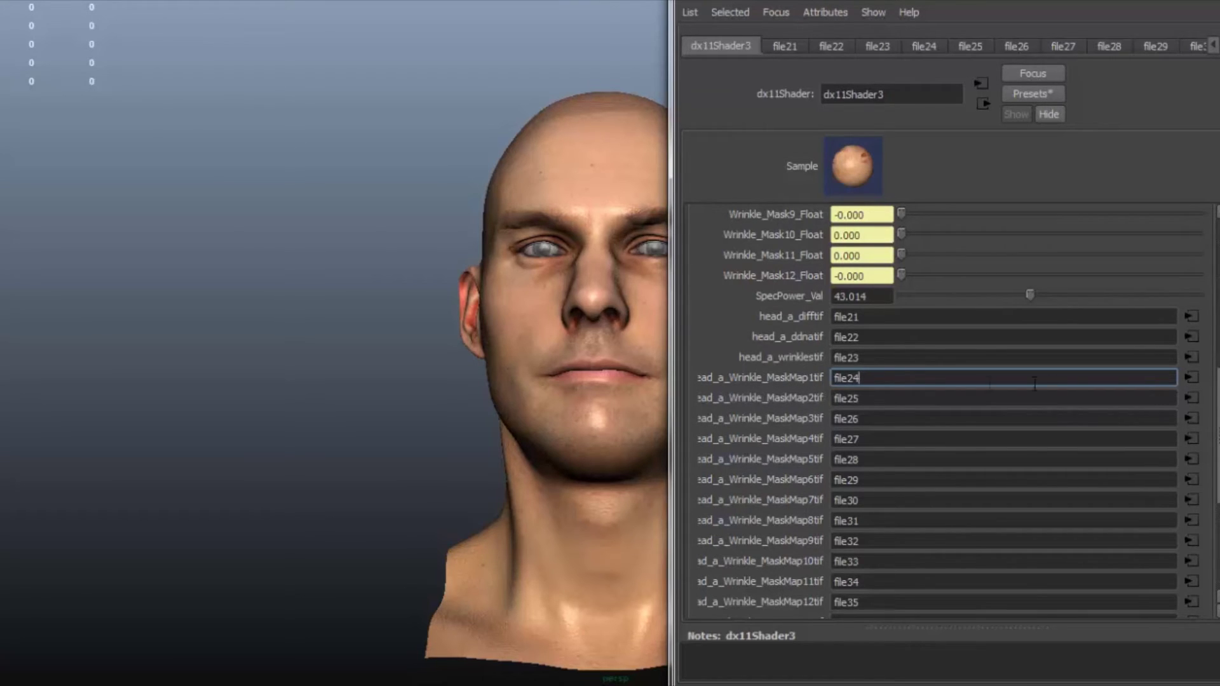
left_click(1190, 377)
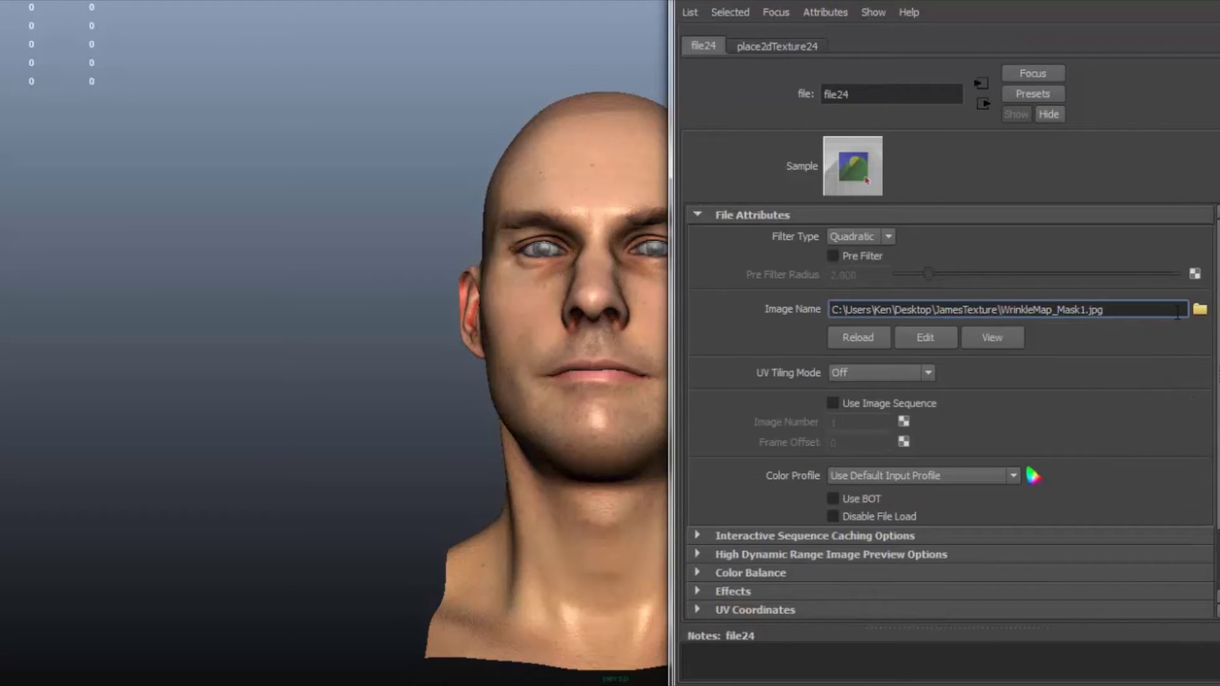
left_click(1006, 343)
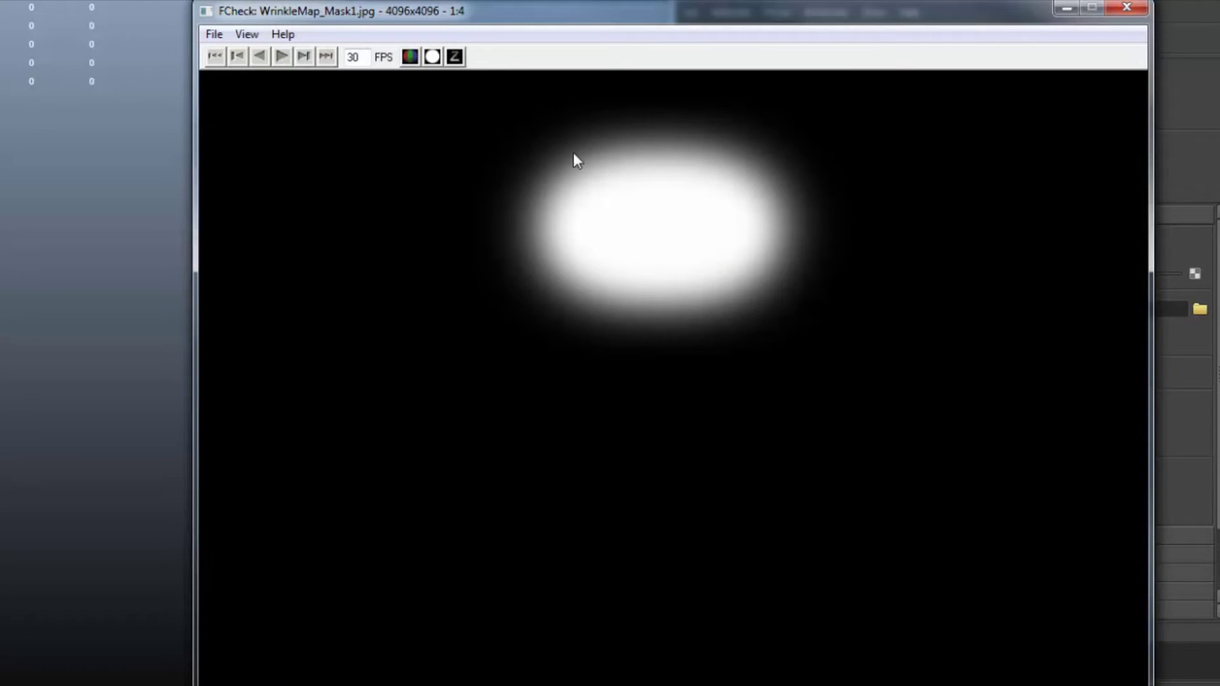
Move the FCheck viewer lower to compare the mask with the head, then close it.
left_click_drag(641, 10, 622, 242)
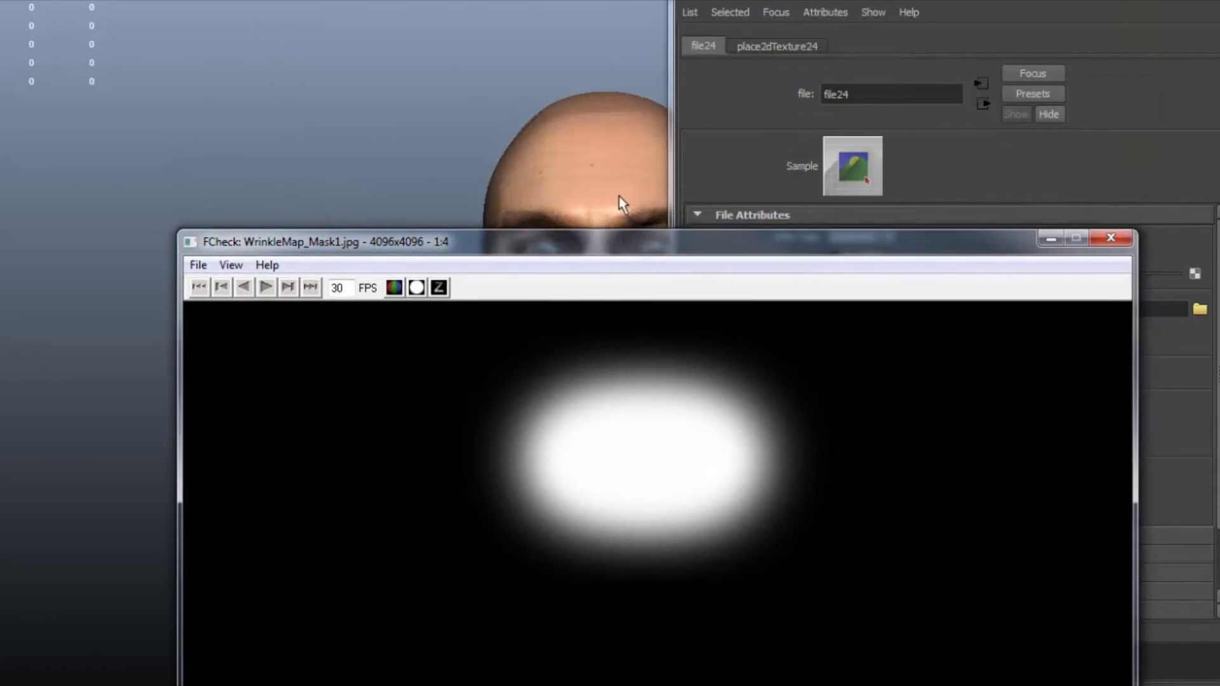
left_click(1119, 249)
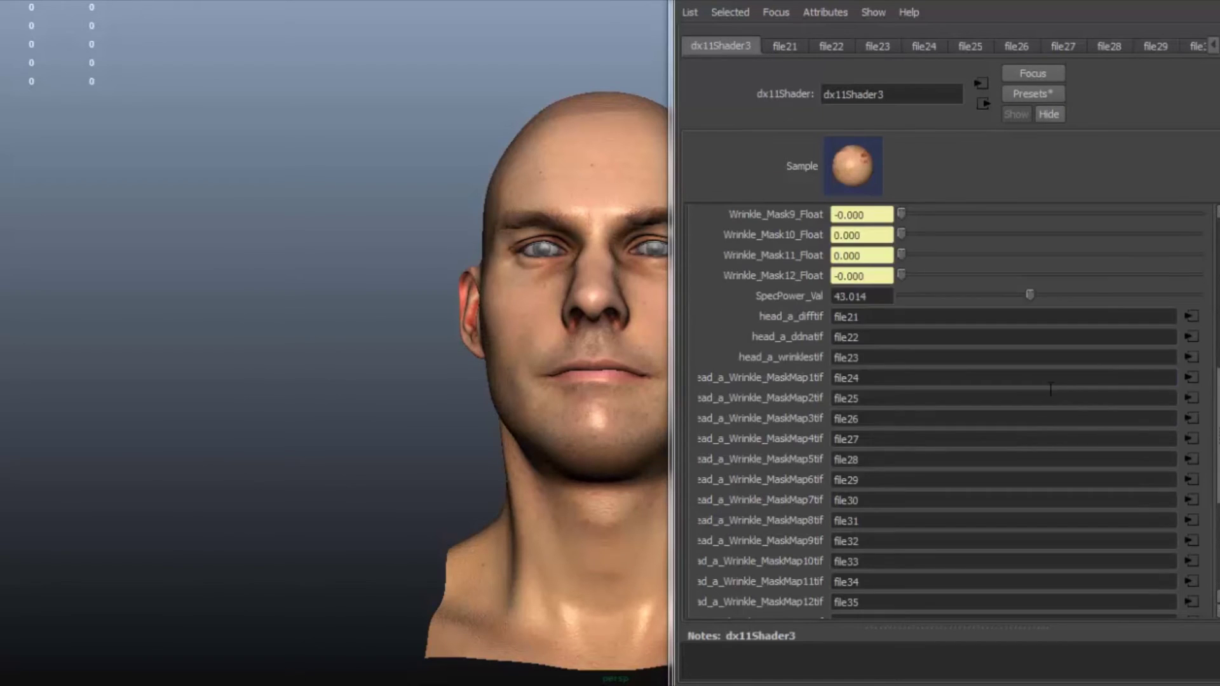
Review the Wrinkle_Mask sliders and texture slots, widen the head view, and test Wrinkle_Mask1_Float.
scroll(1050, 389, "up", 5)
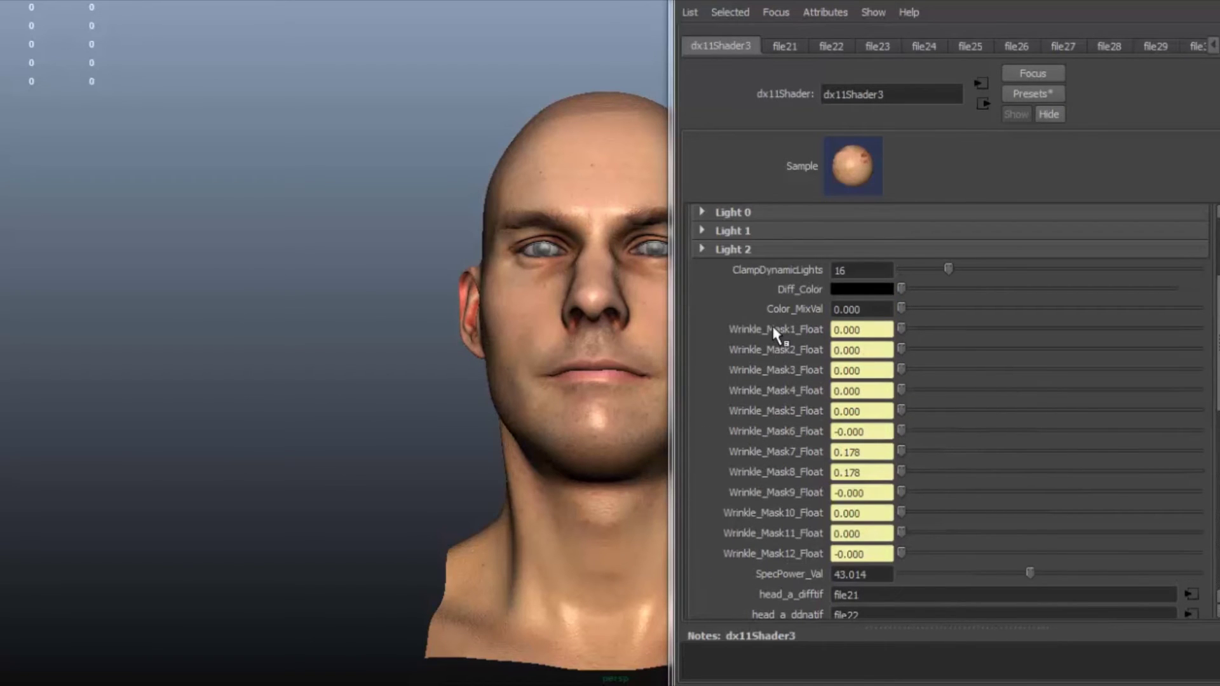
scroll(800, 423, "down", 2)
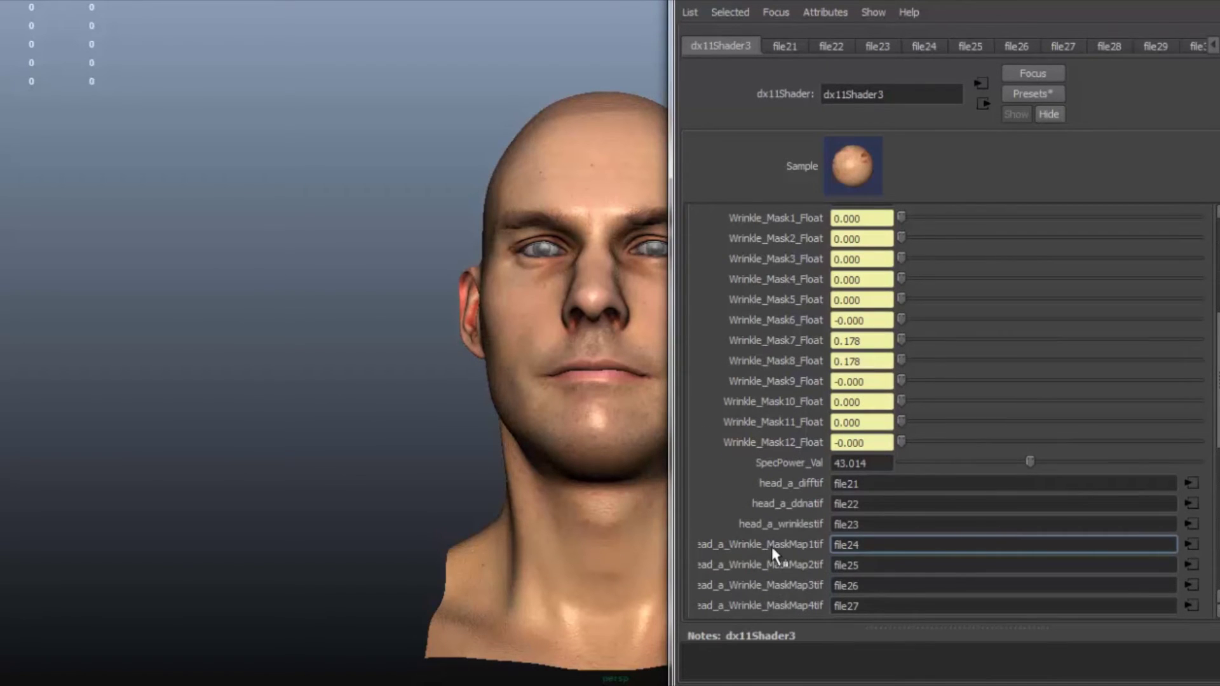
scroll(813, 429, "up", 2)
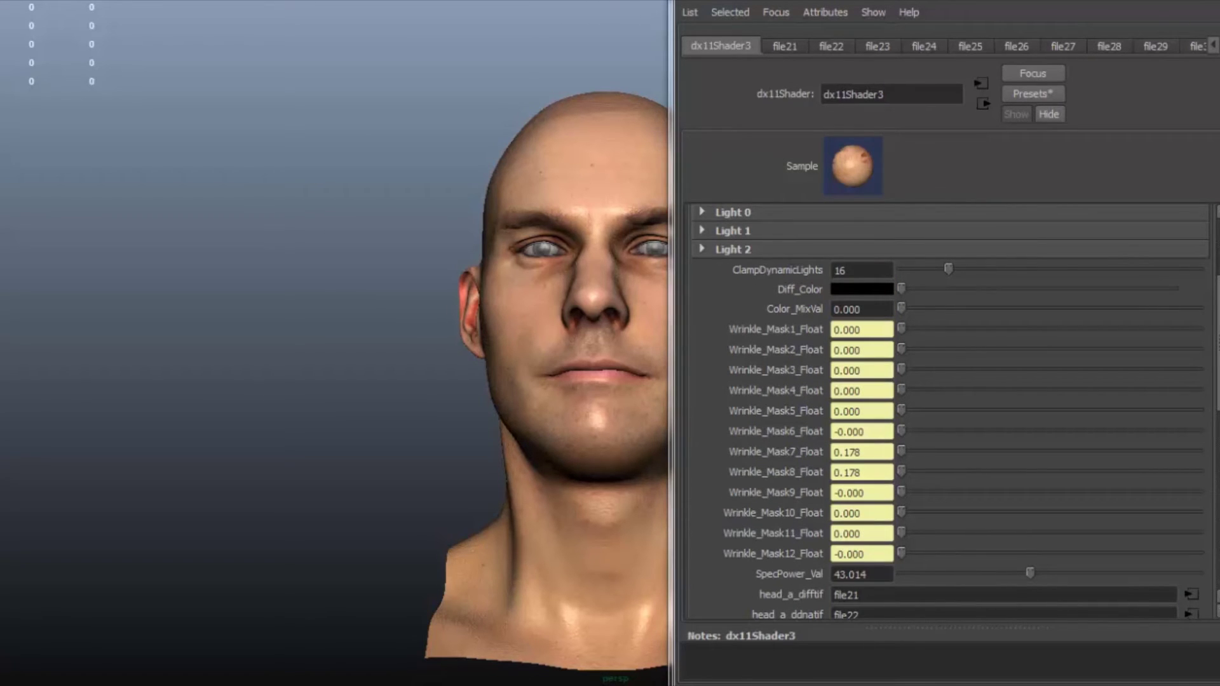
scroll(971, 332, "down", 1)
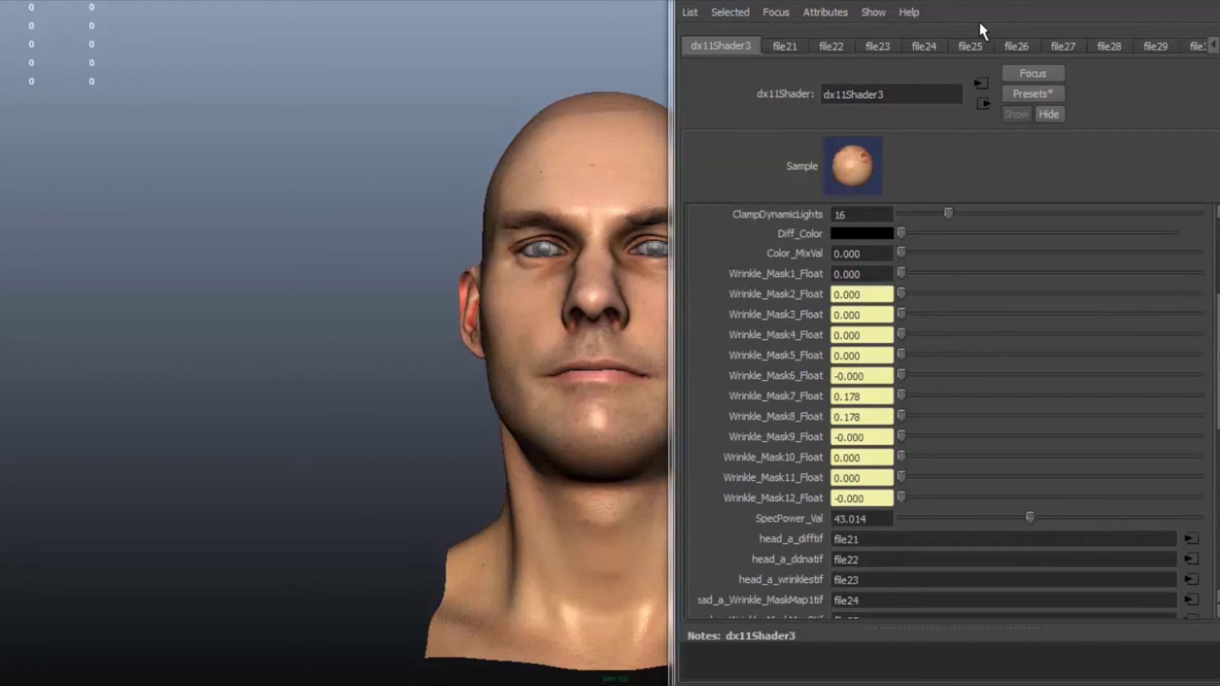
left_click_drag(1002, 2, 1062, 3)
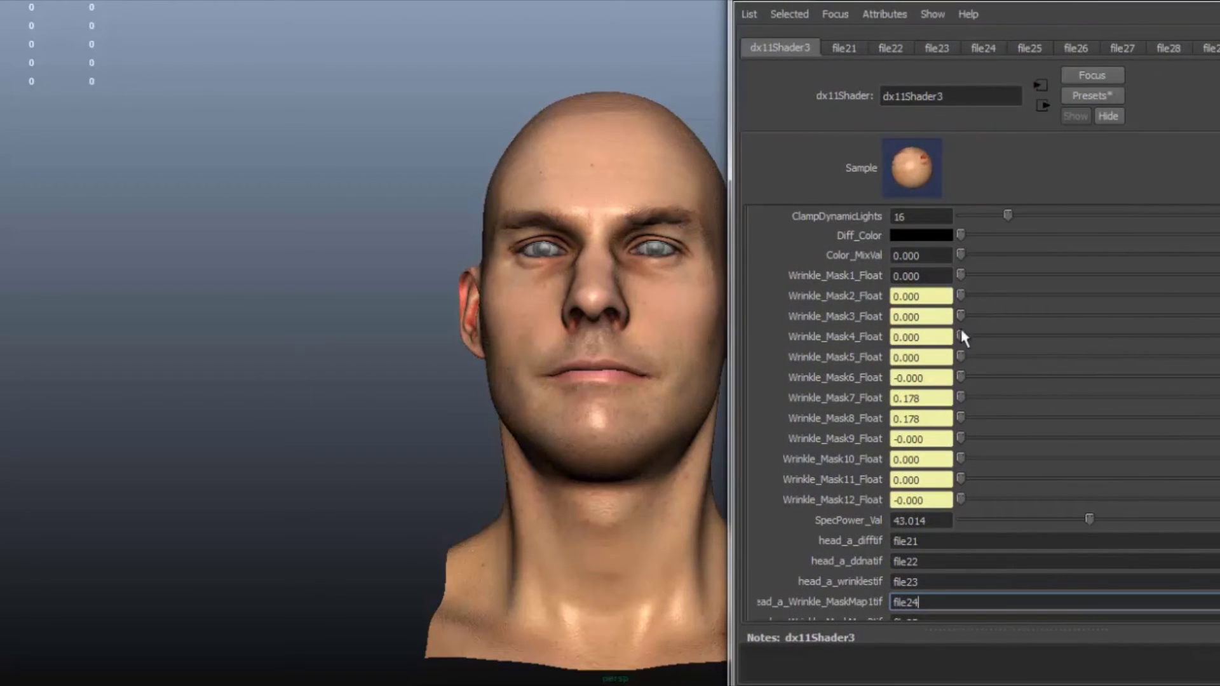
mouse_move(965, 271)
left_mouse_down()
mouse_move(982, 269)
mouse_move(960, 277)
left_mouse_up()
scroll(915, 514, "down", 3)
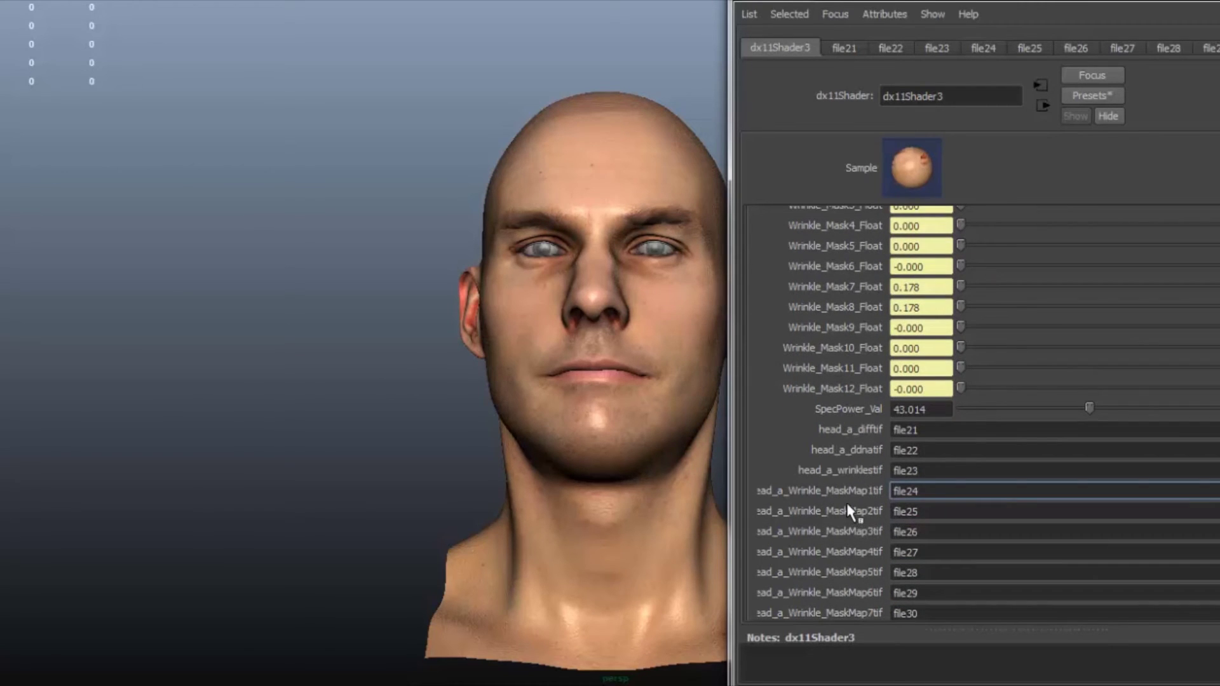
scroll(870, 497, "up", 6)
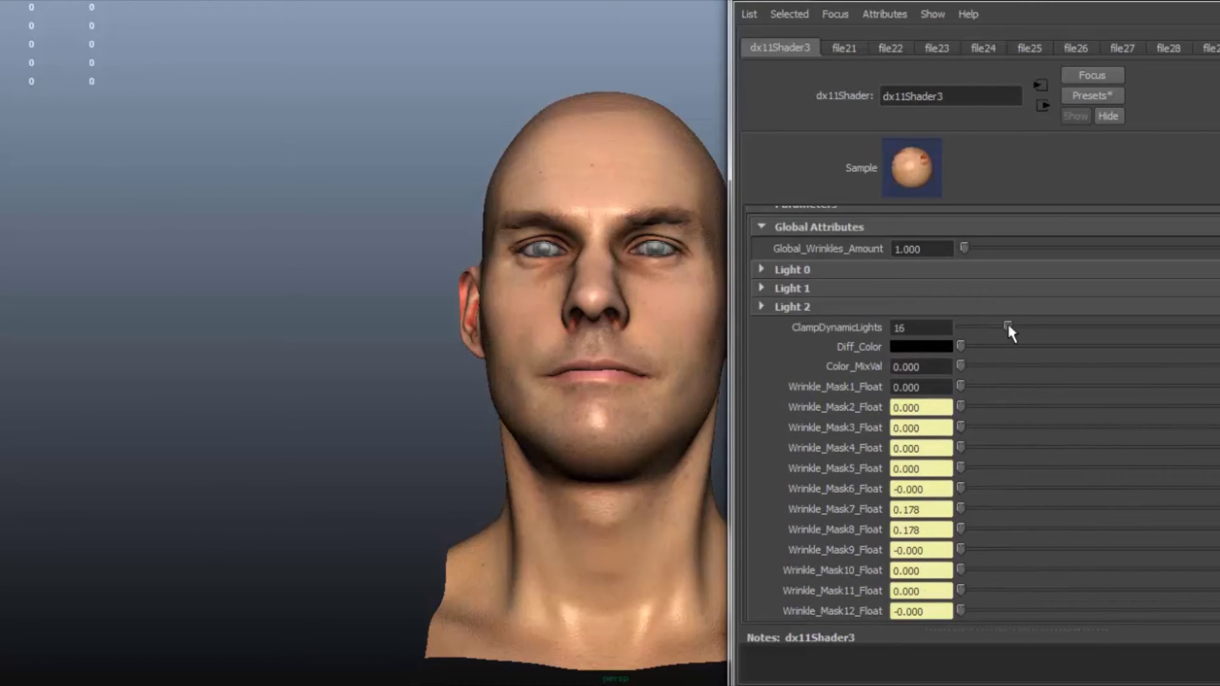
Raise the dx11Shader3 Wrinkle_Mask float values, starting with Wrinkle_Mask1_Float for forehead wrinkles.
left_click_drag(964, 383, 967, 383)
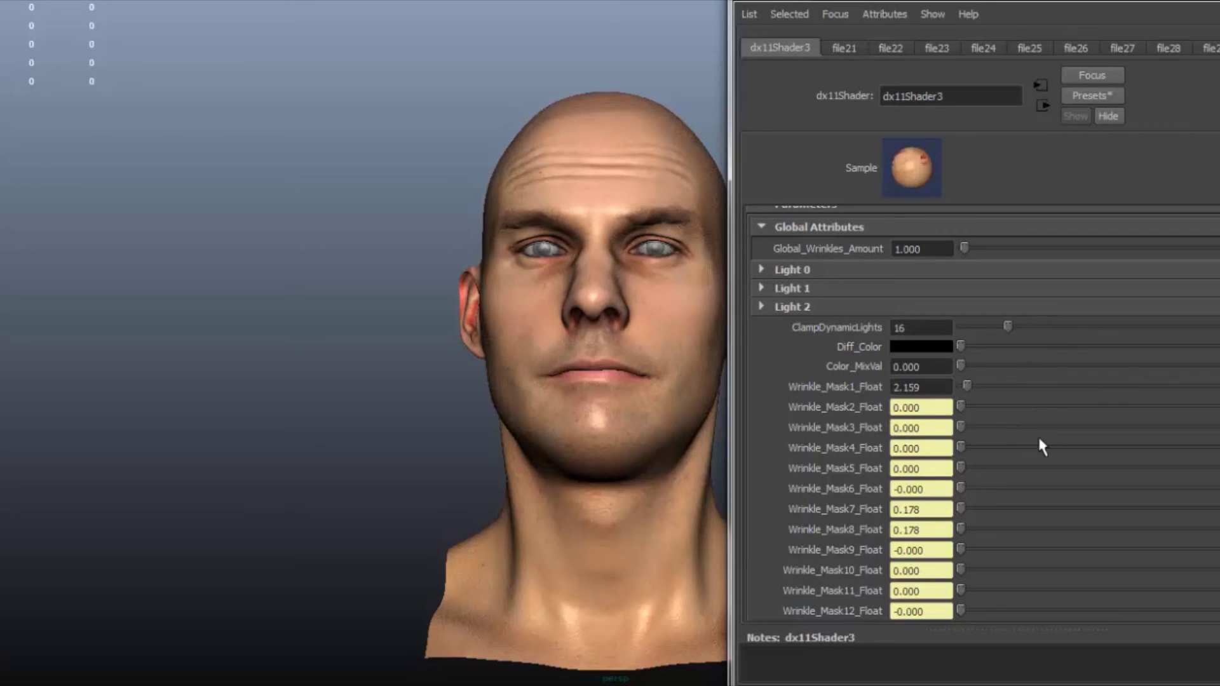
scroll(1042, 447, "down", 5)
scroll(1043, 447, "down", 6)
scroll(1042, 447, "up", 7)
scroll(919, 575, "up", 3)
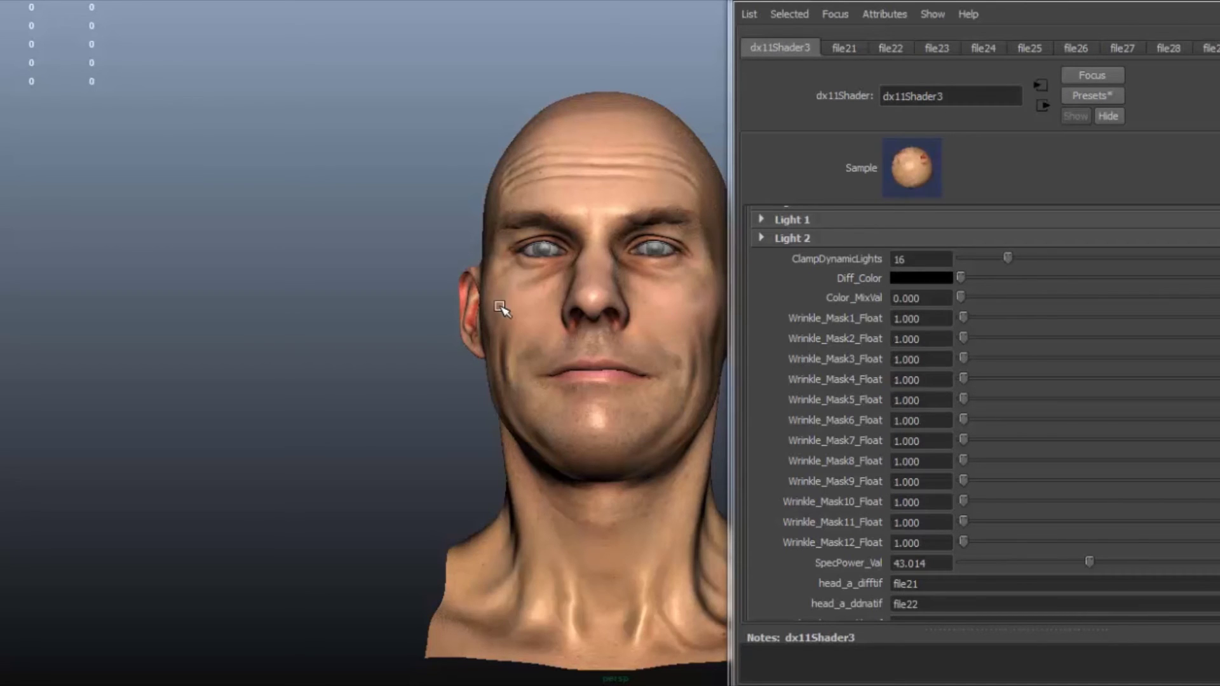
Orbit the head to inspect the wrinkles on its right side and left profile.
left_click_drag(612, 327, 559, 279, "alt")
scroll(537, 283, "up", 4)
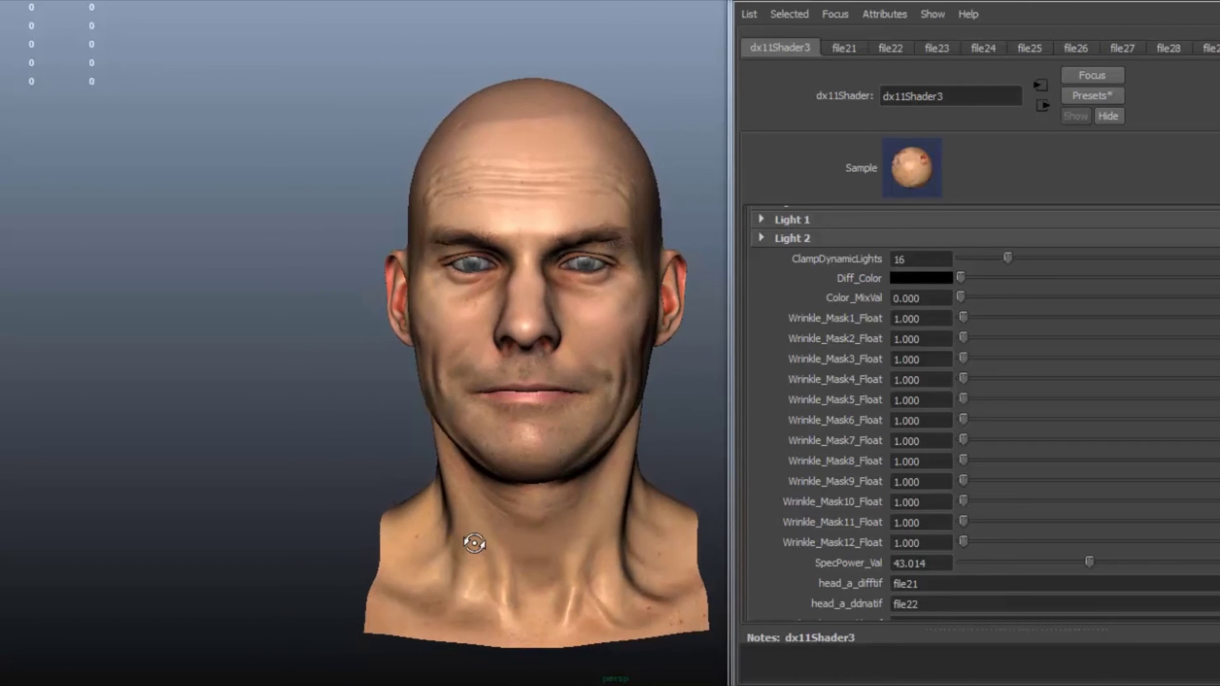
left_click_drag(512, 551, 586, 512, "alt")
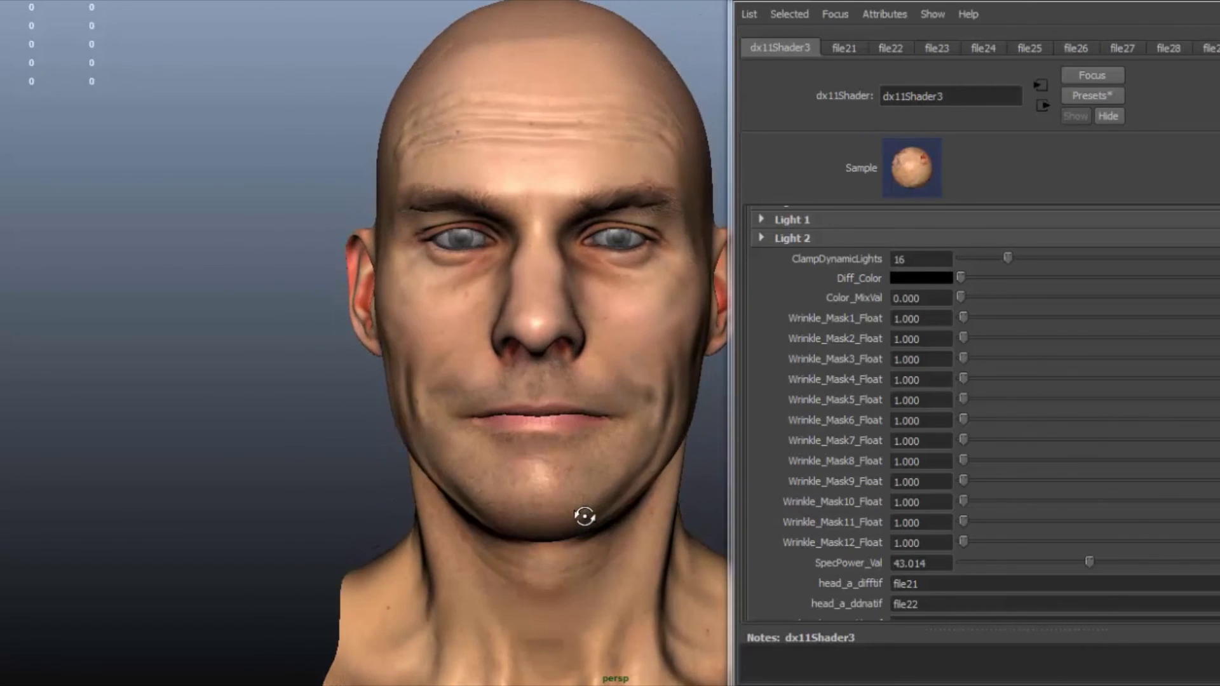
Reselect the head to show its shader attributes and tumble around to inspect the wrinkles.
left_click(203, 368)
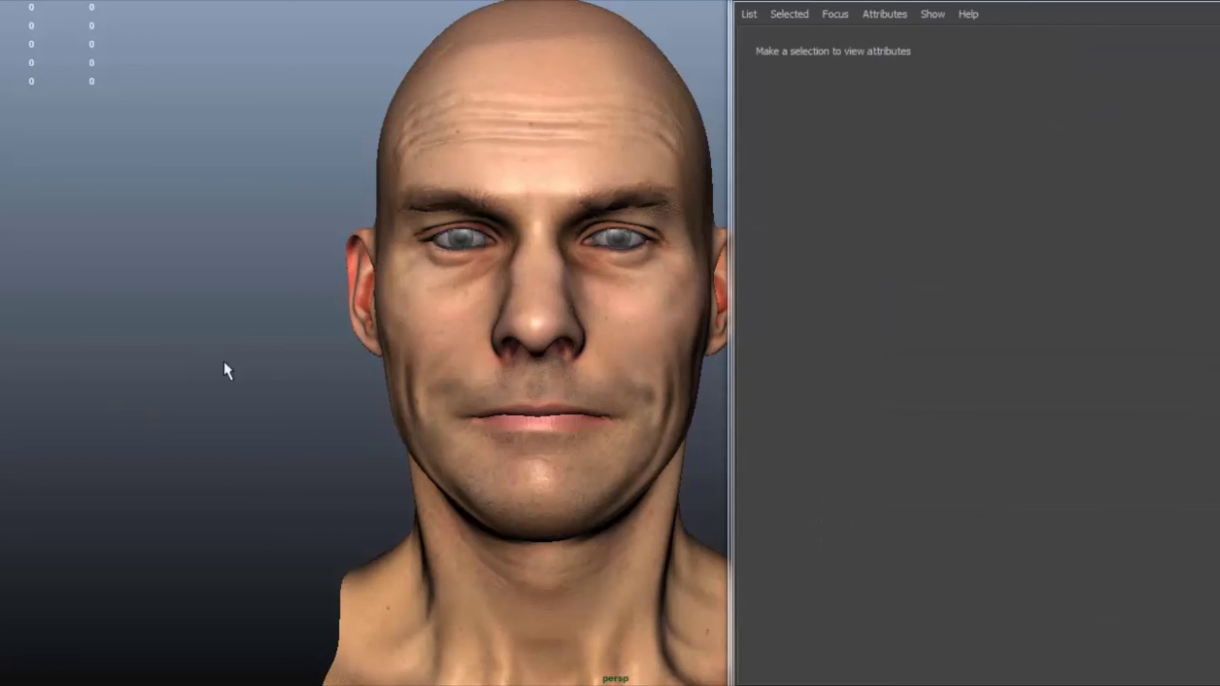
left_click(488, 321)
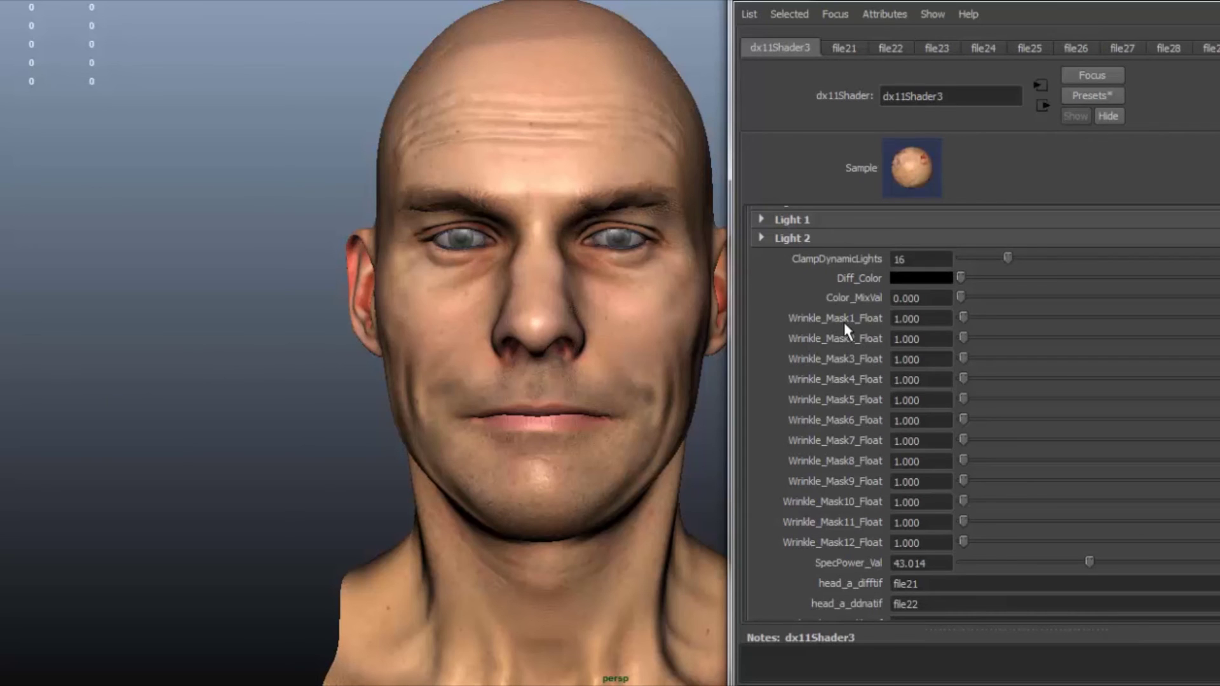
left_click_drag(634, 442, 571, 445, "alt")
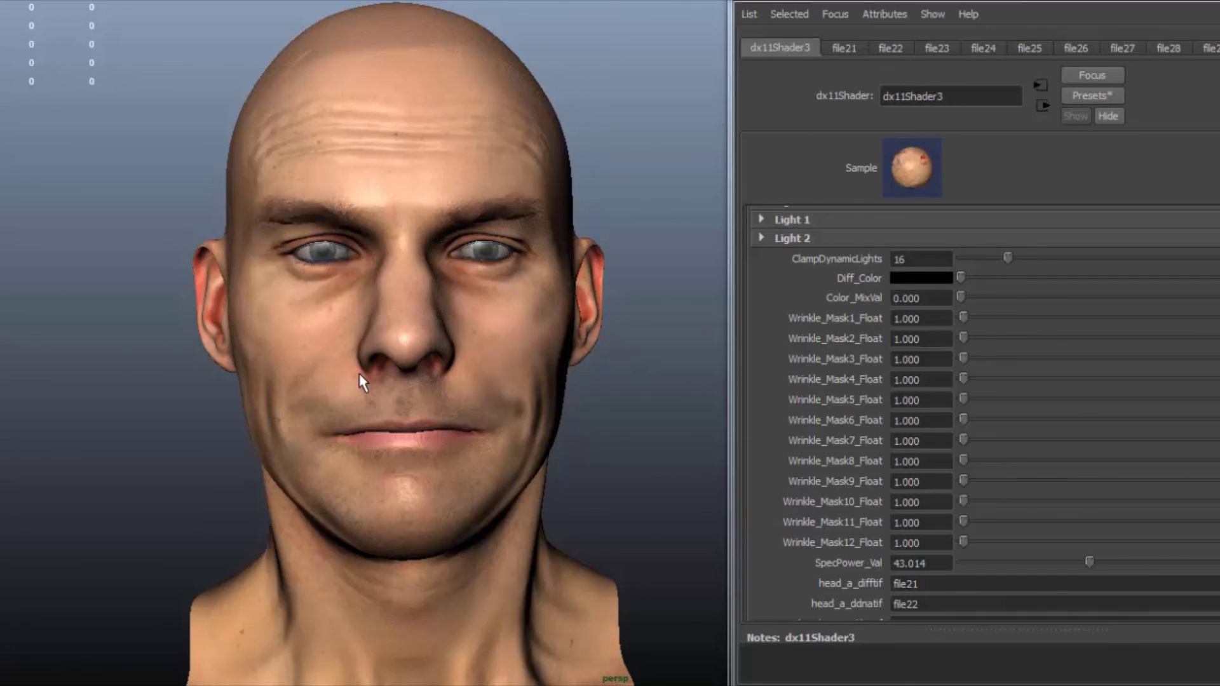
left_click_drag(498, 408, 481, 398, "alt")
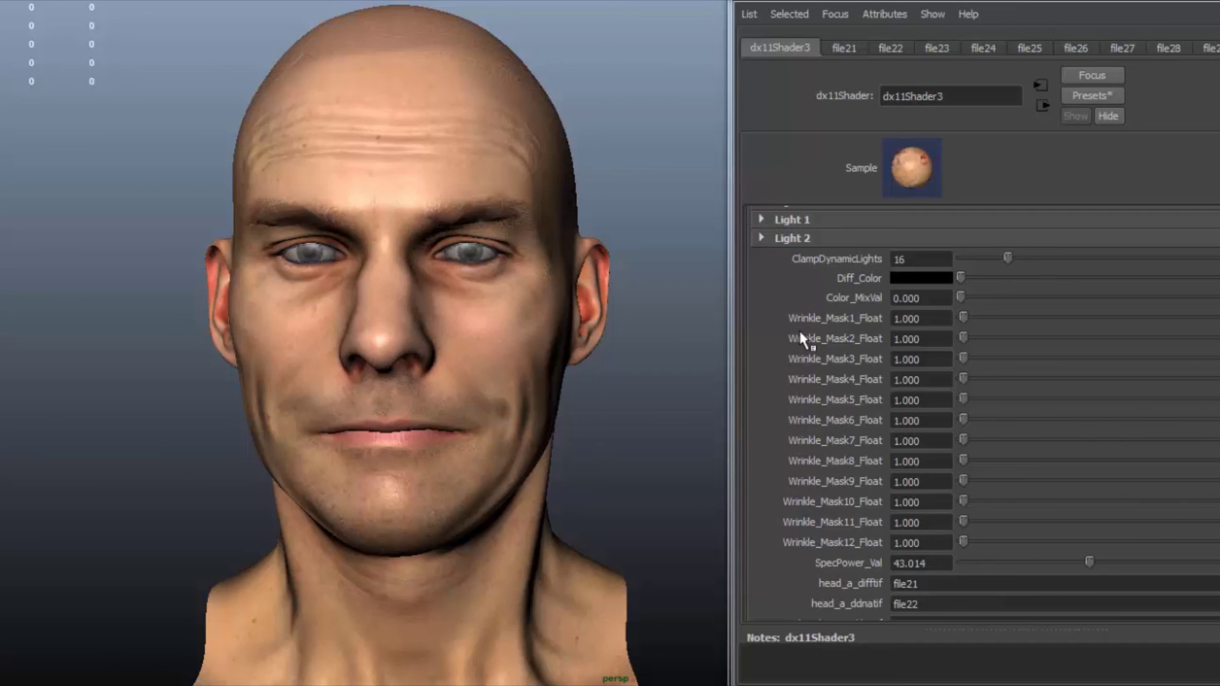
left_click_drag(482, 306, 462, 380, "alt")
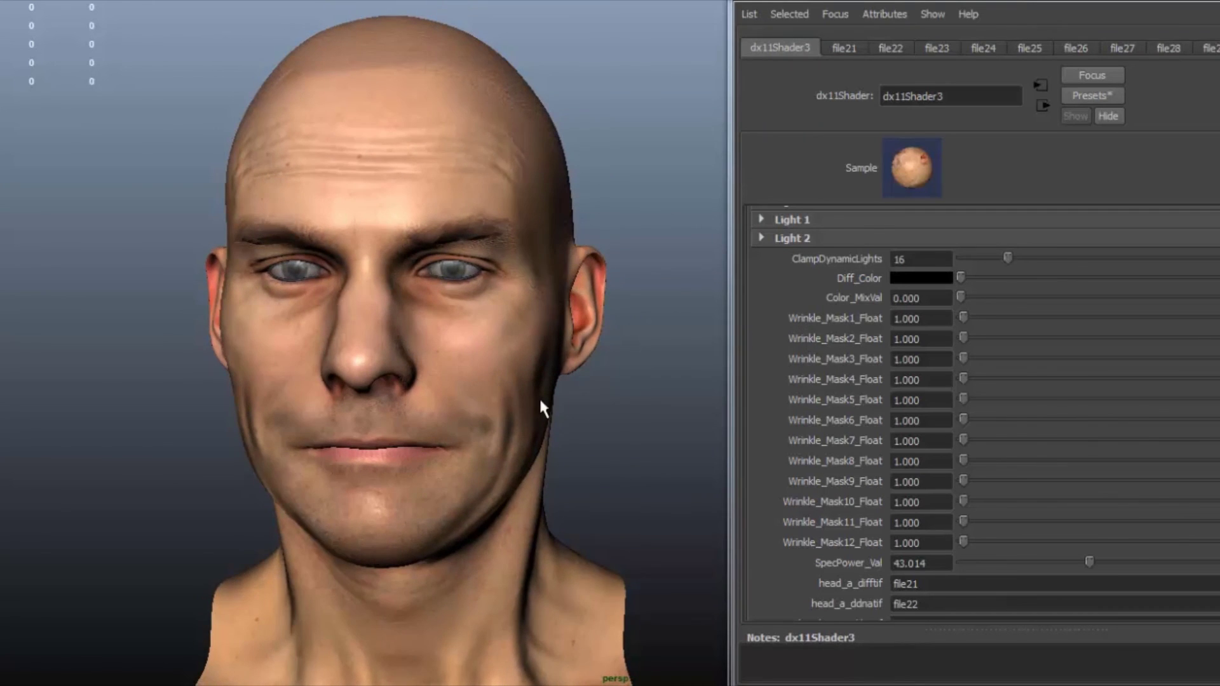